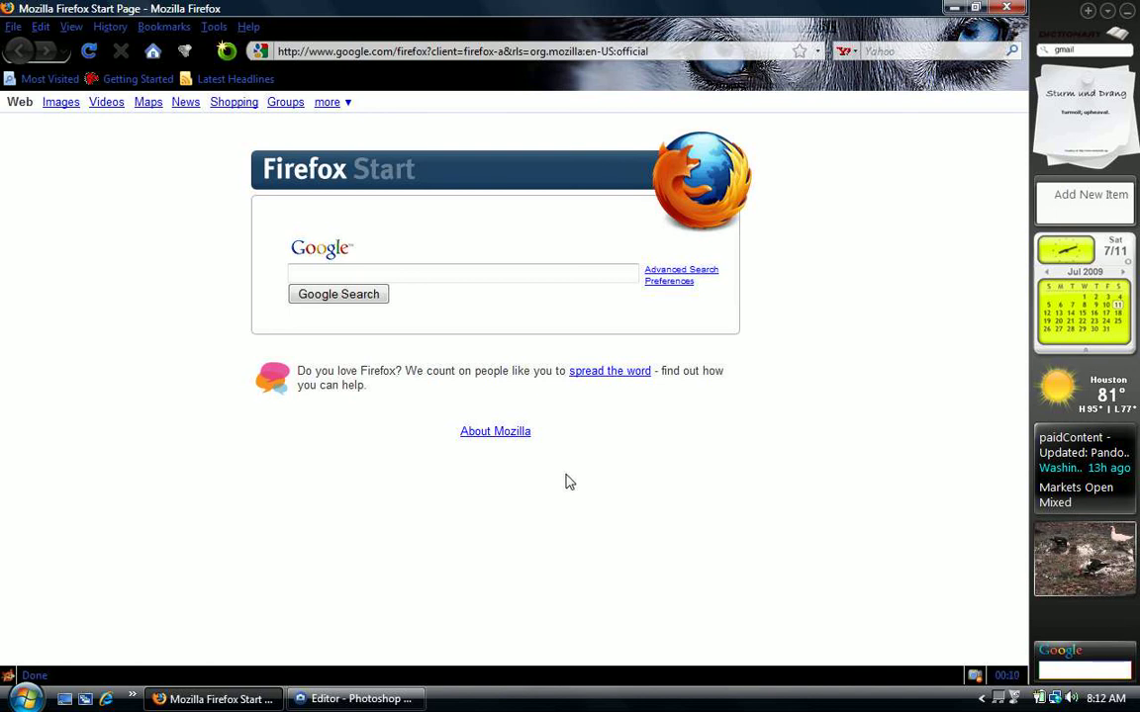
Bring the Photoshop Elements Editor to the front from the taskbar.
click(382, 700)
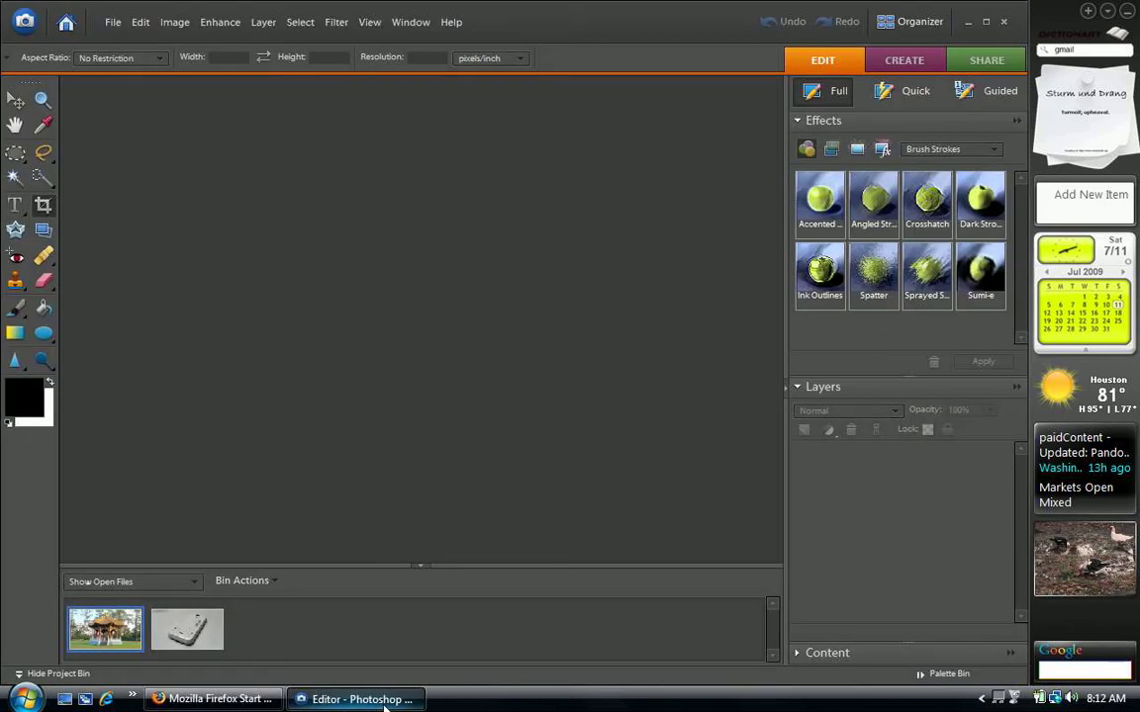
Open the pavilion photo SDC11493.JPG from the Project Bin as the working document.
double_click(125, 645)
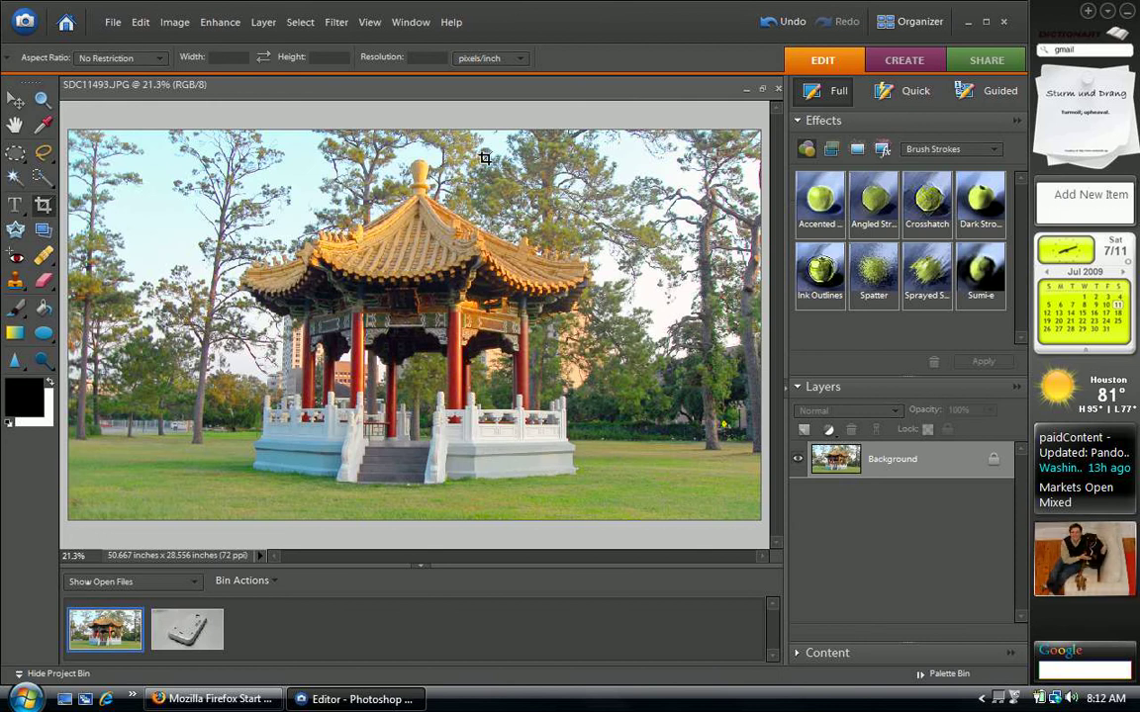
click(115, 27)
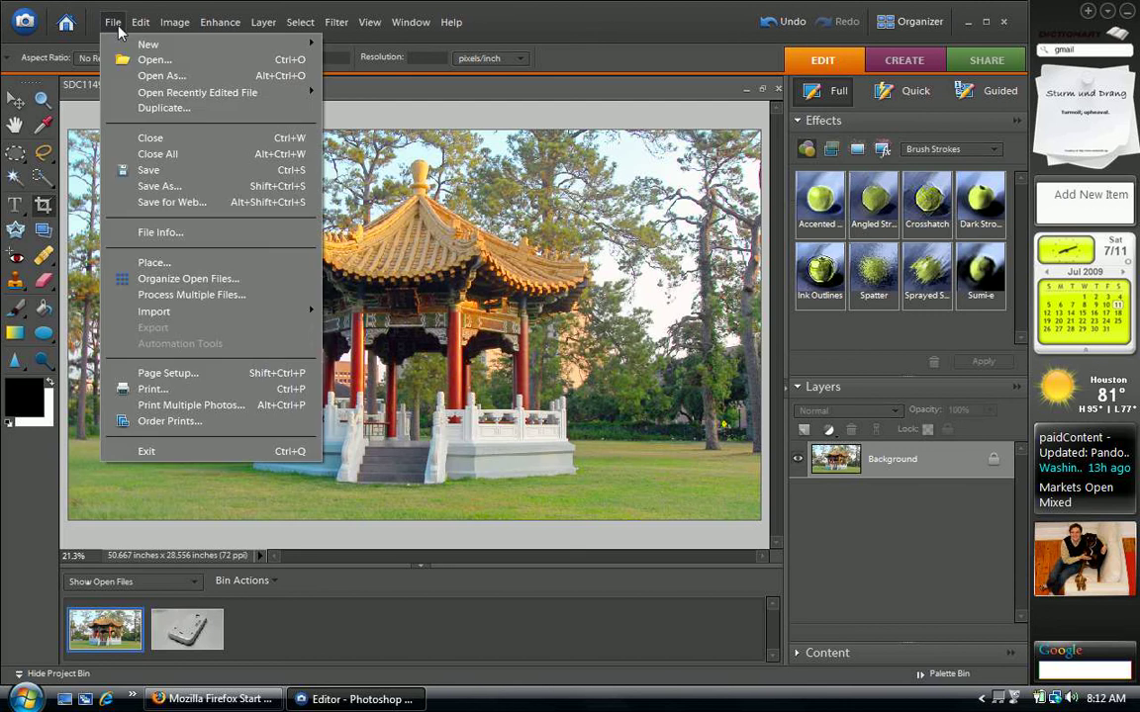
Open File > Save for Web for SDC11493.JPG.
click(154, 203)
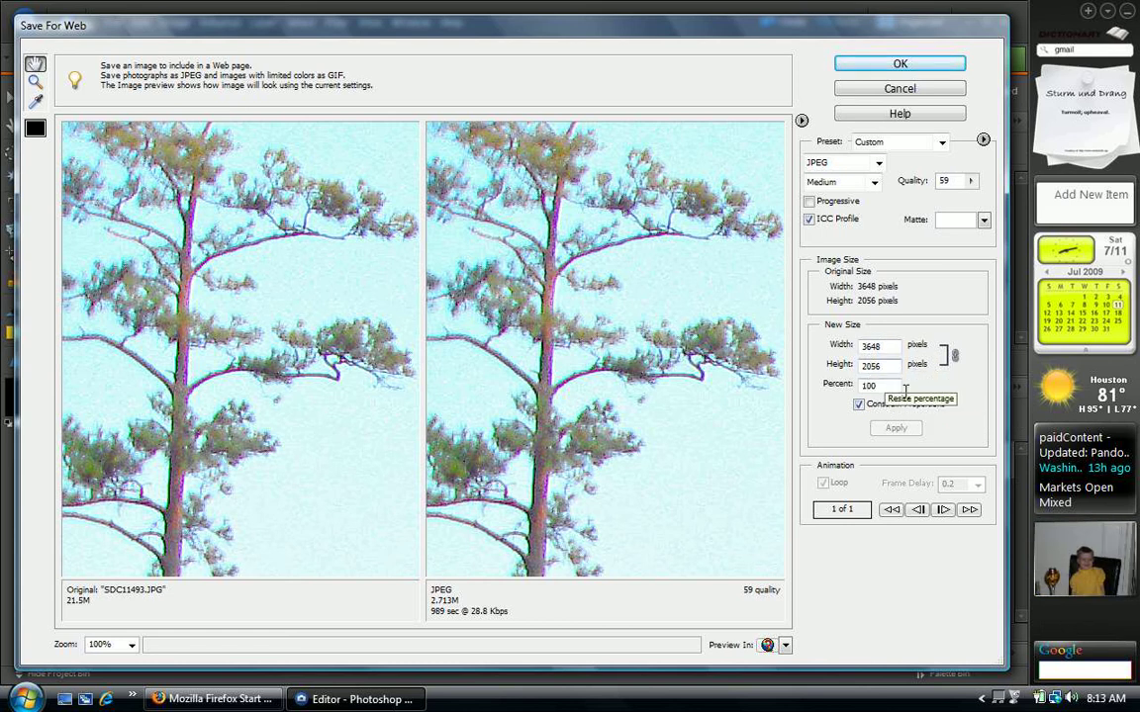
Set the export width to 900 px (height 507, proportions kept) and apply the new size.
double_click(892, 348)
text(900)
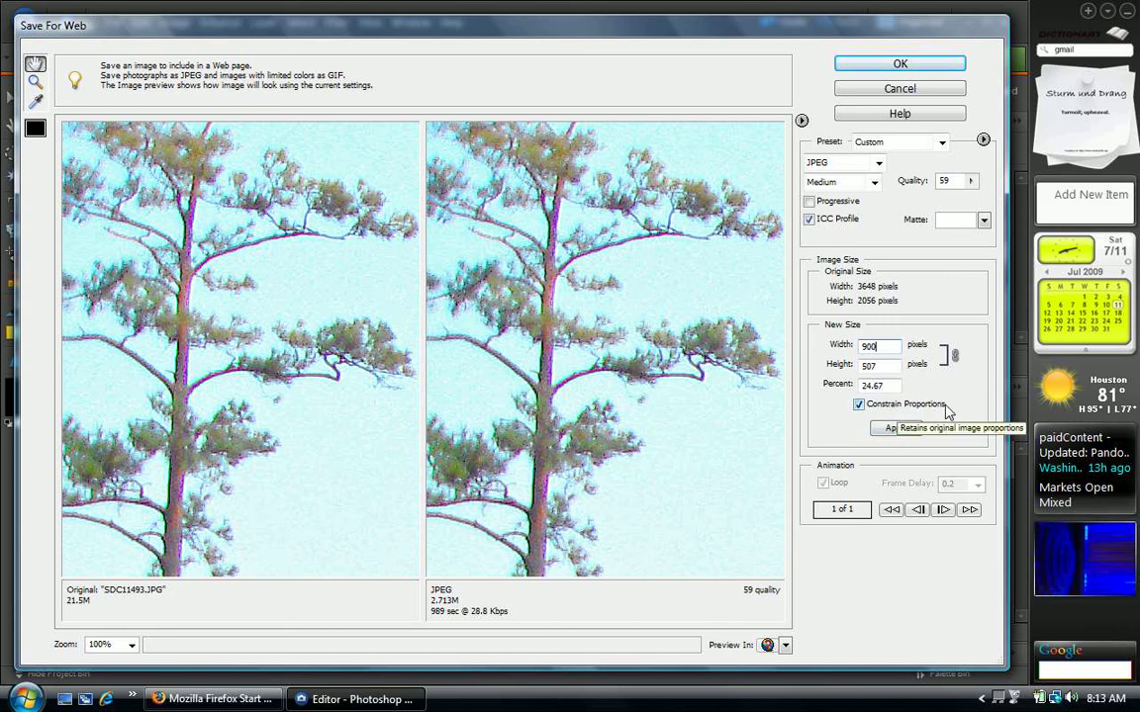
click(896, 433)
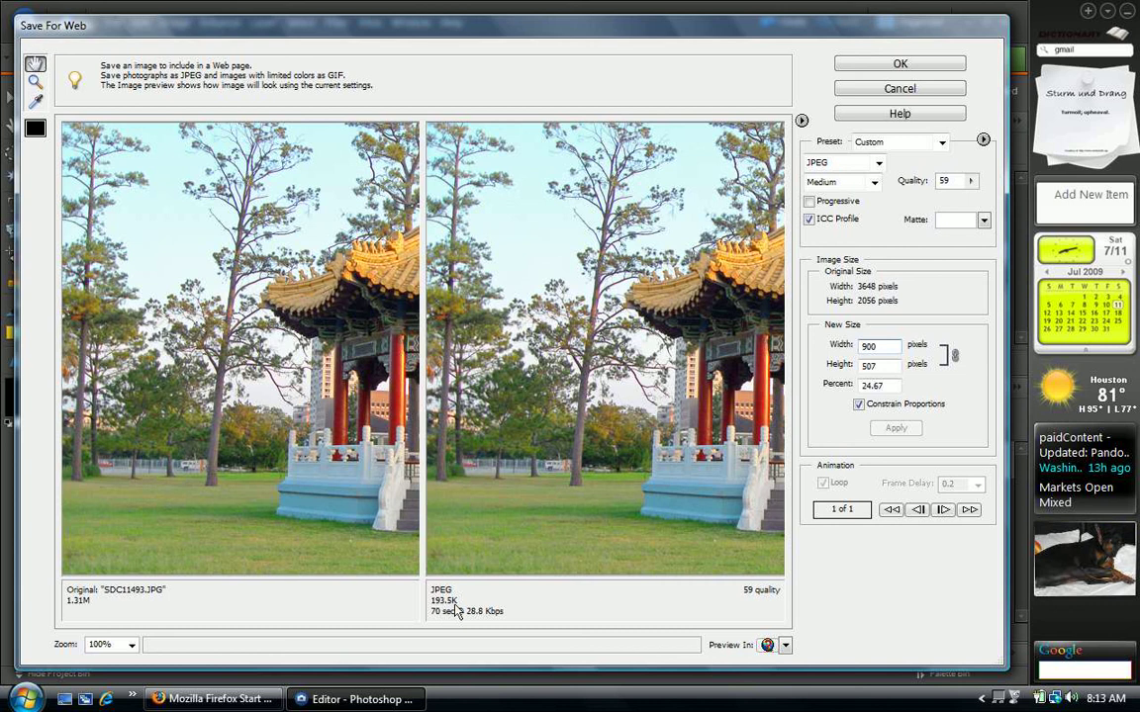
Zoom both previews to 200% and pan to the pavilion roof and red pillars.
click(131, 645)
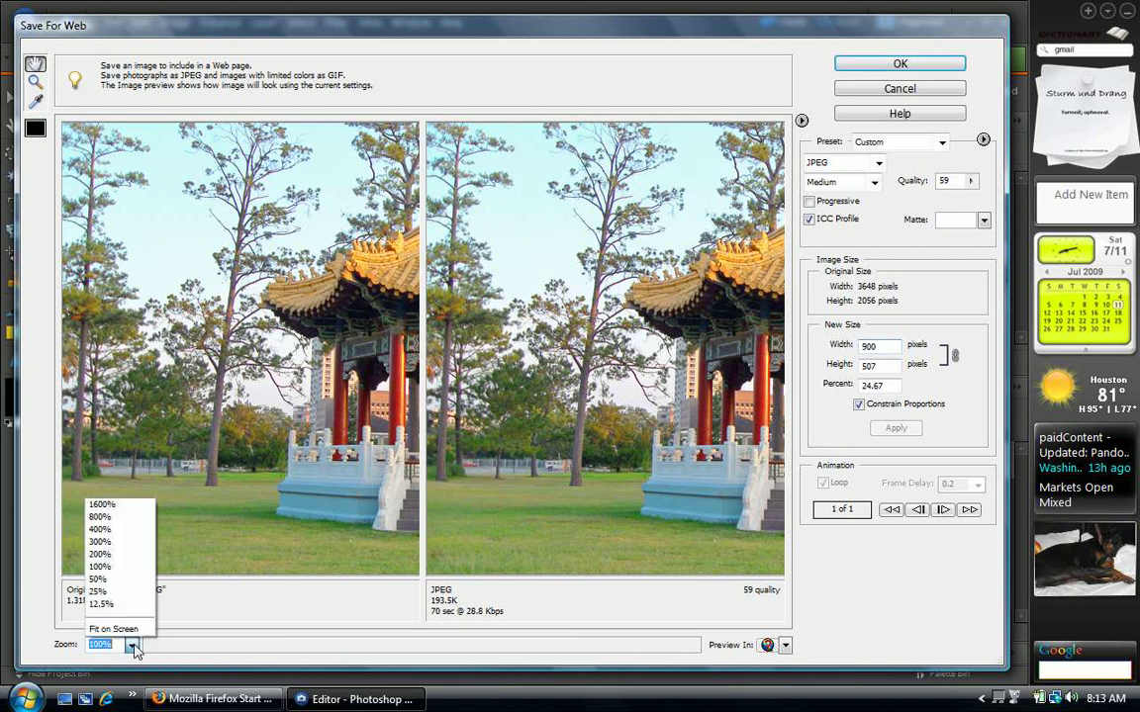
click(135, 555)
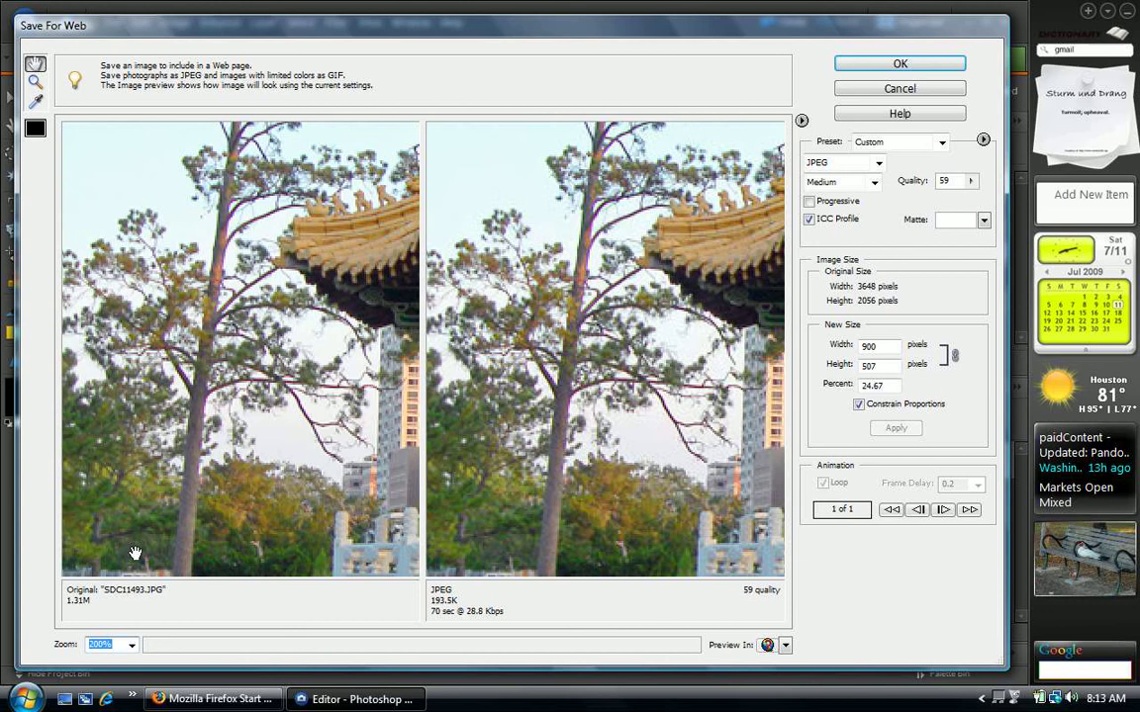
drag(206, 475, 121, 471)
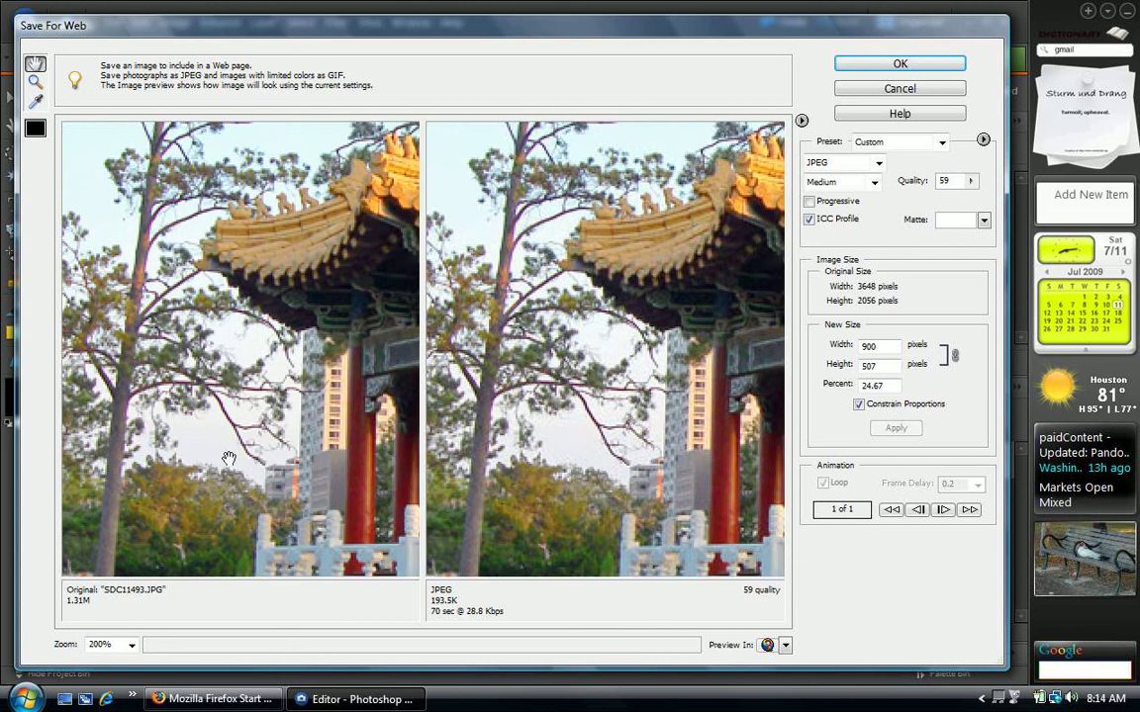
drag(301, 358, 208, 485)
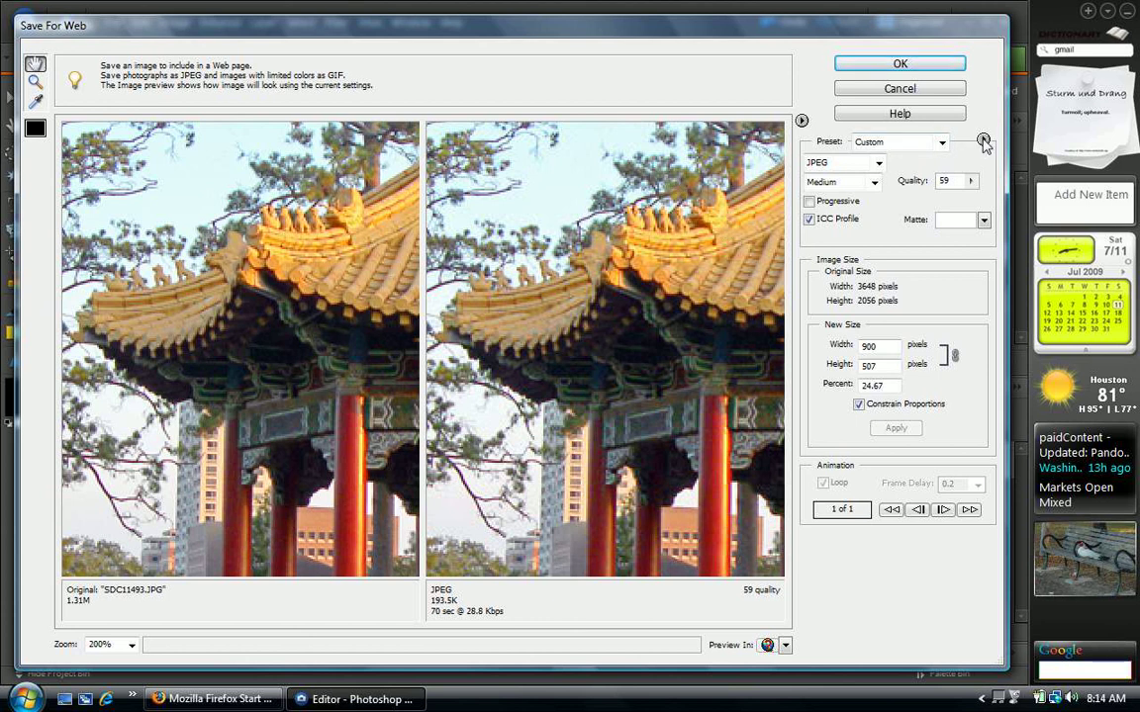
Set JPEG quality to Maximum, then optimize to a 196 K target, ending at quality 59, 193.5K.
click(875, 183)
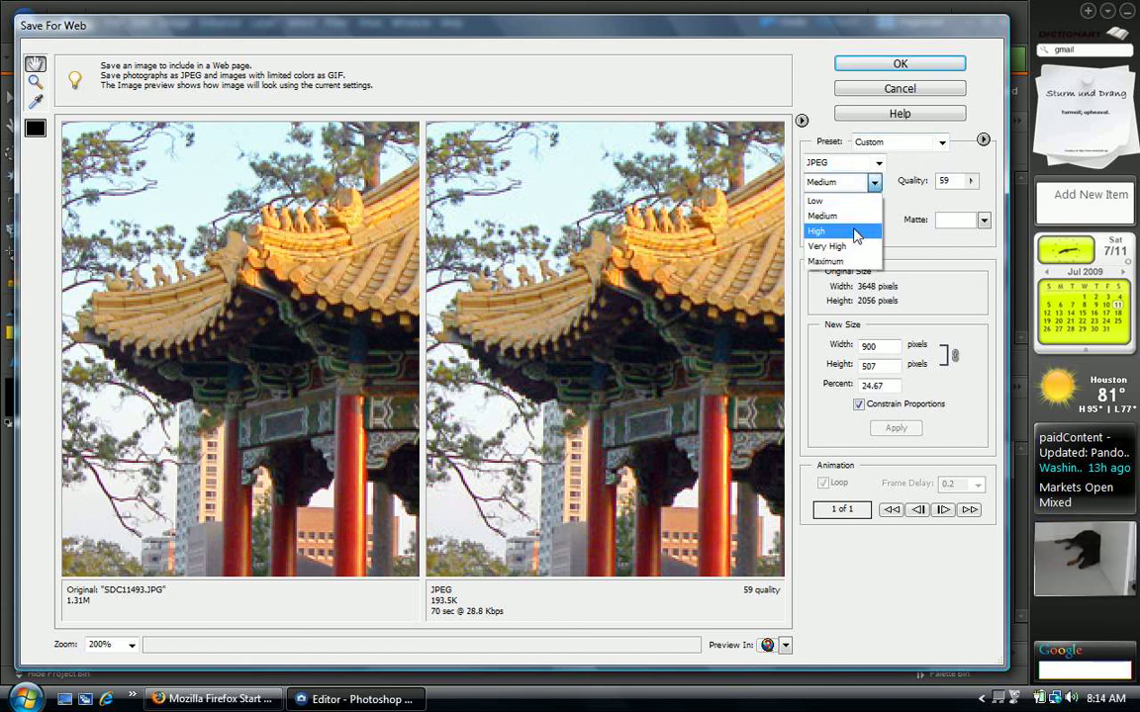
click(861, 263)
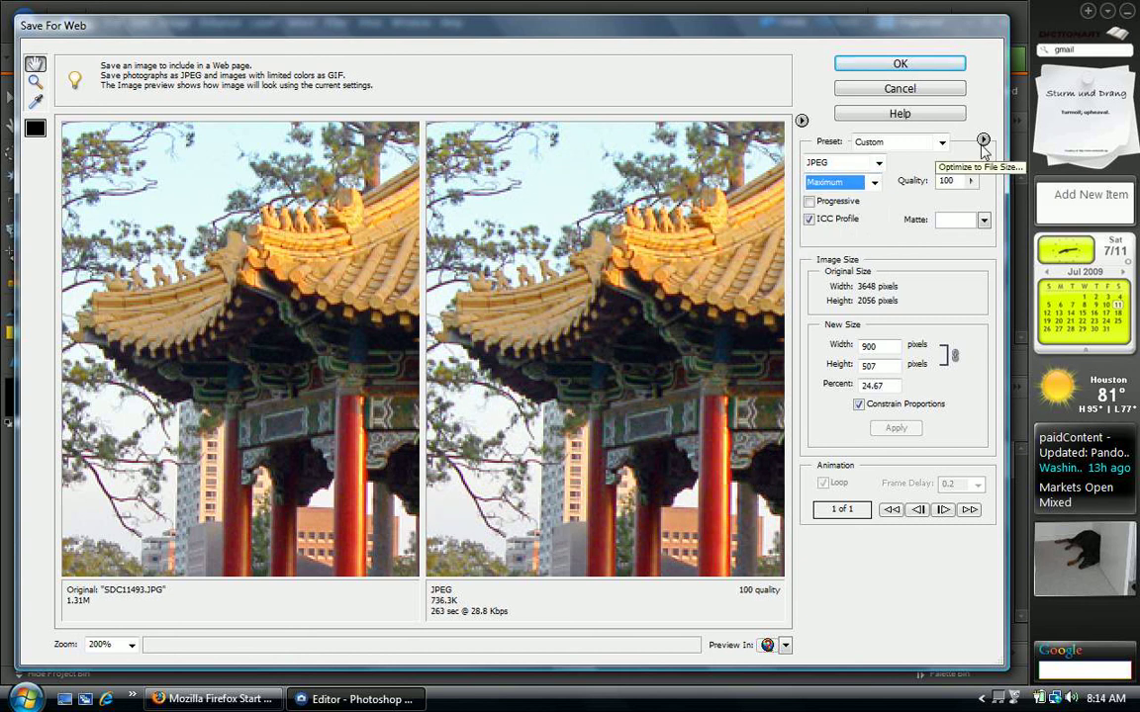
click(983, 141)
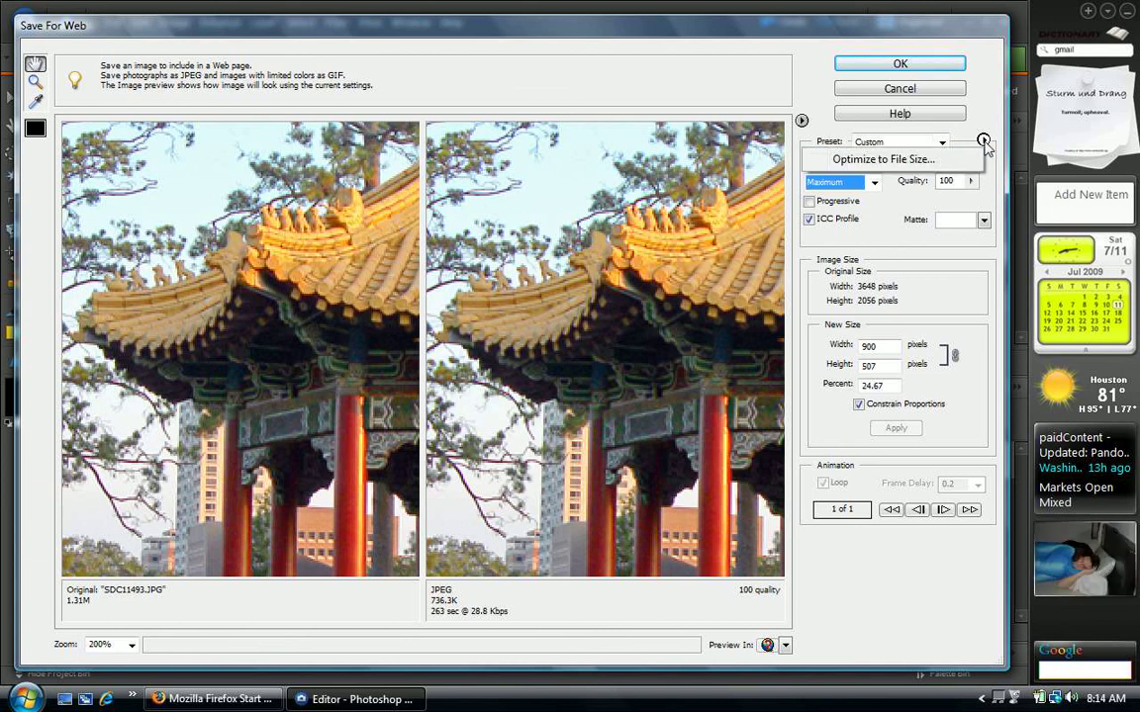
click(984, 141)
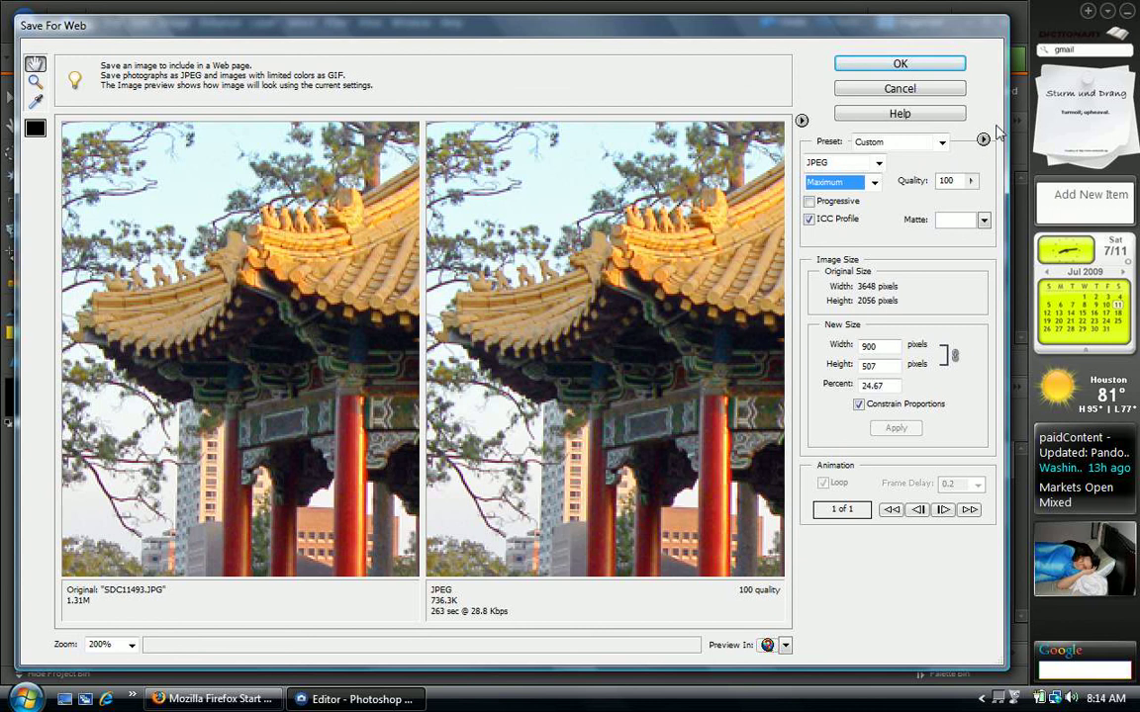
click(984, 140)
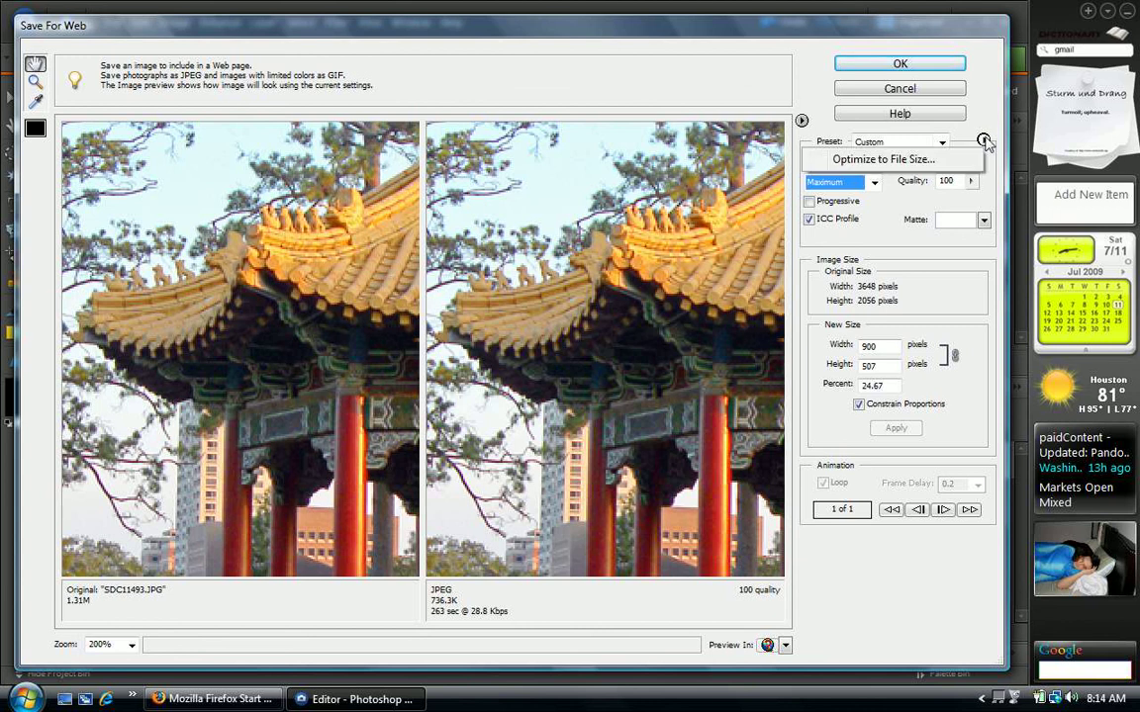
click(910, 162)
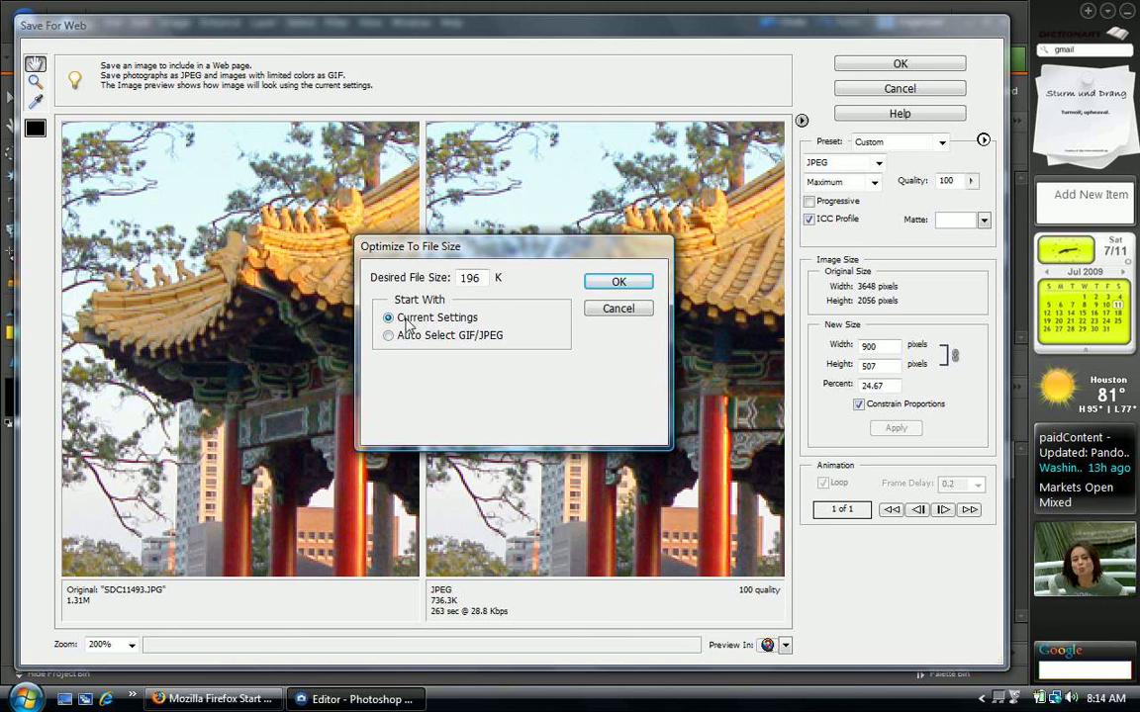
click(613, 285)
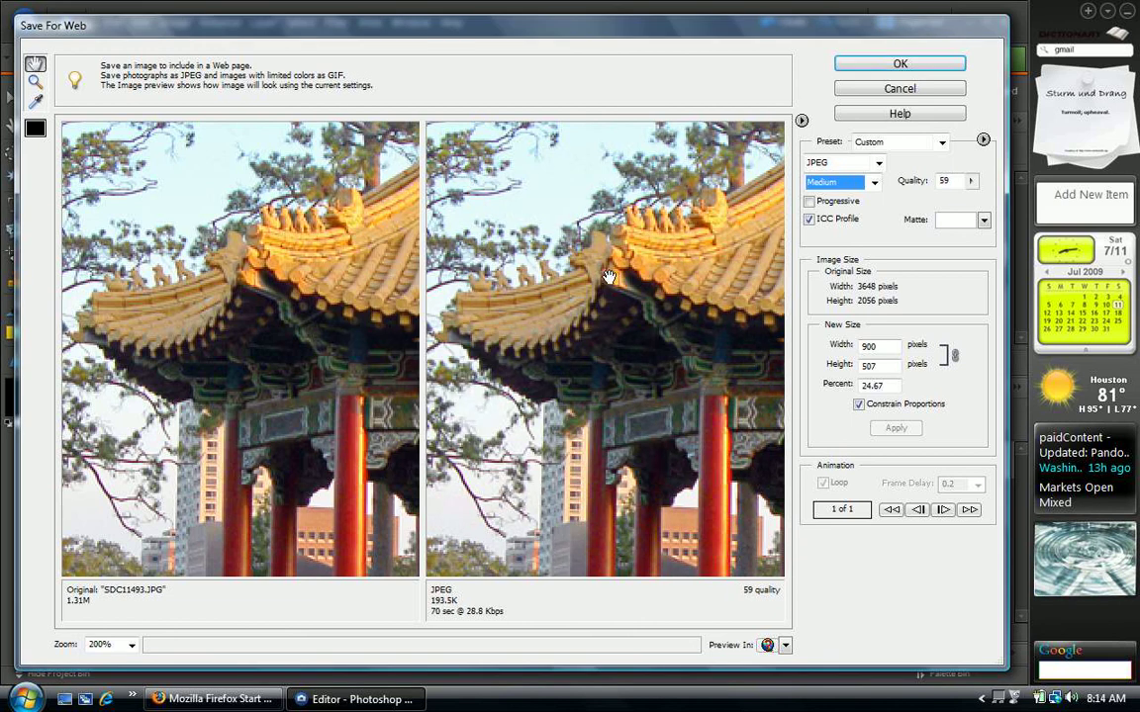
Save the optimized JPEG as 'hut' in the Projects folder.
click(903, 64)
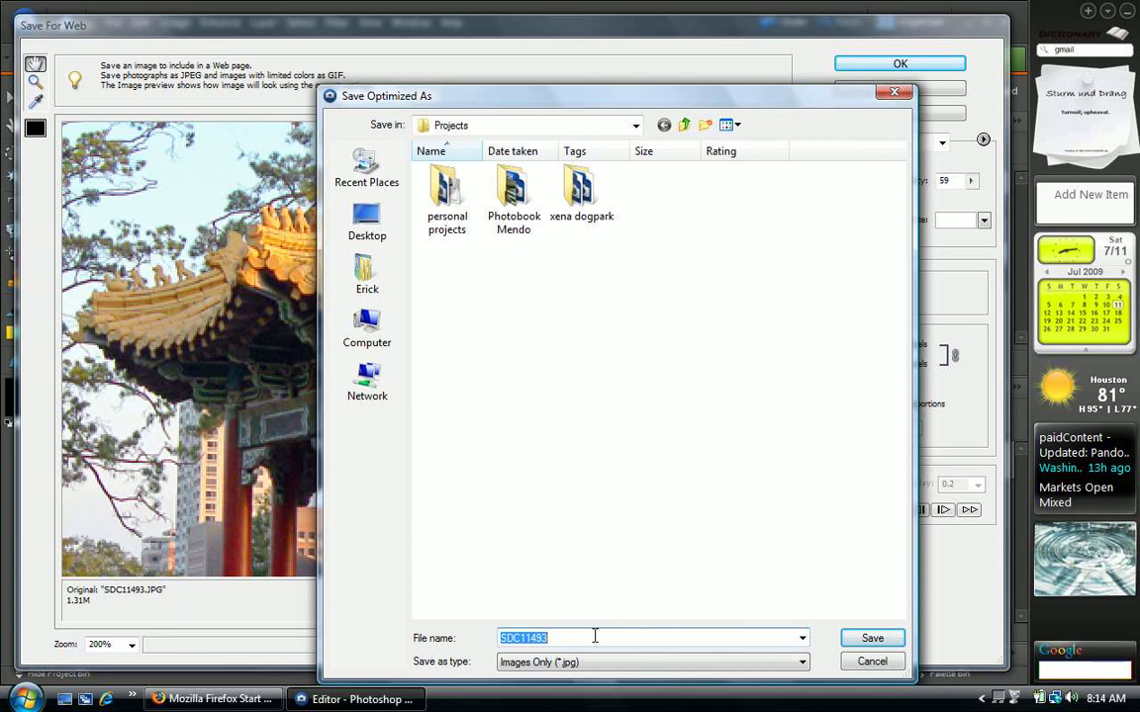
text(hut)
click(873, 638)
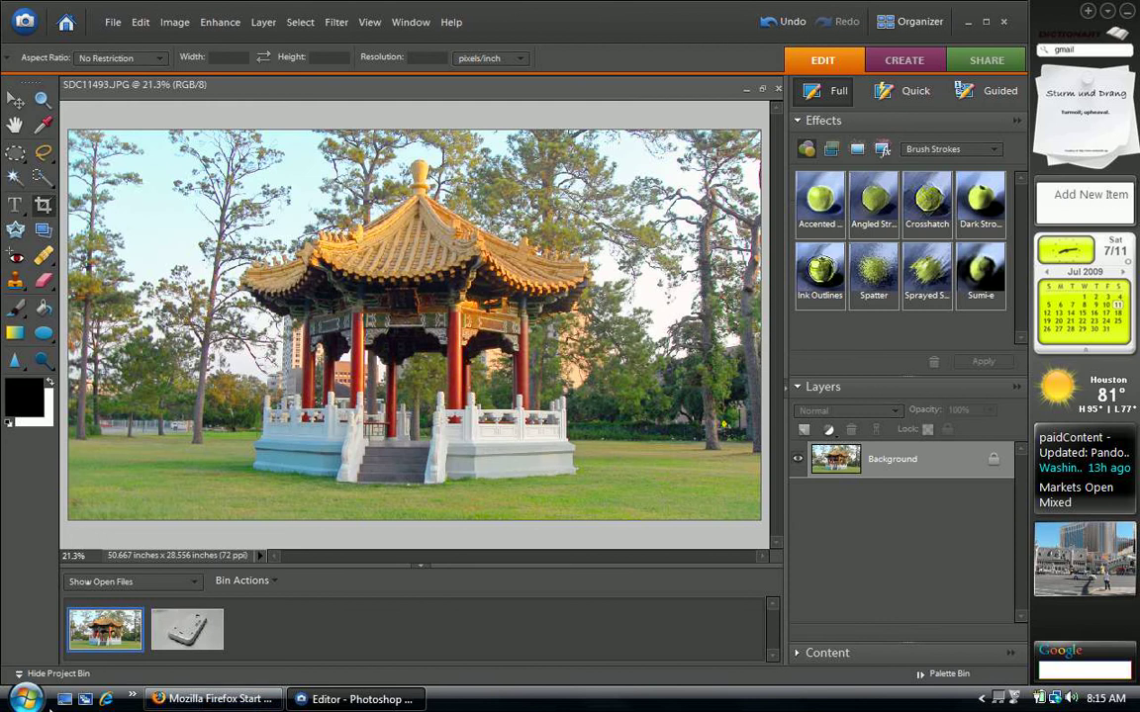
Open the saved hut image from Pictures > Projects in Windows Photo Gallery.
click(48, 698)
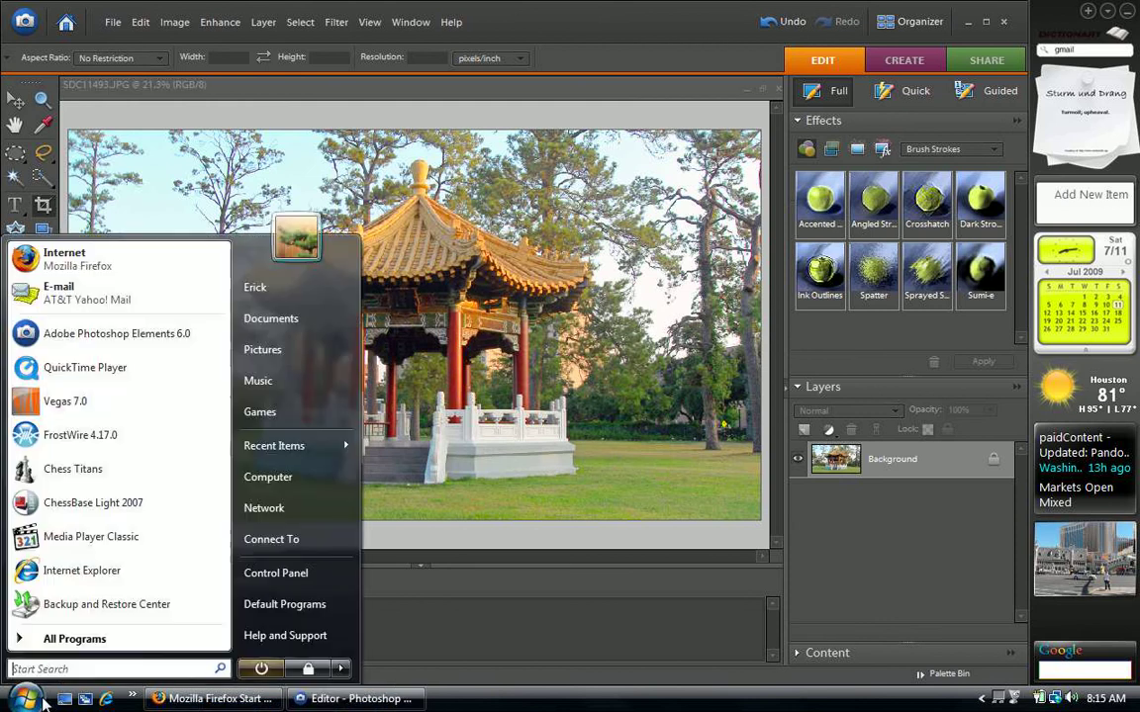
click(301, 360)
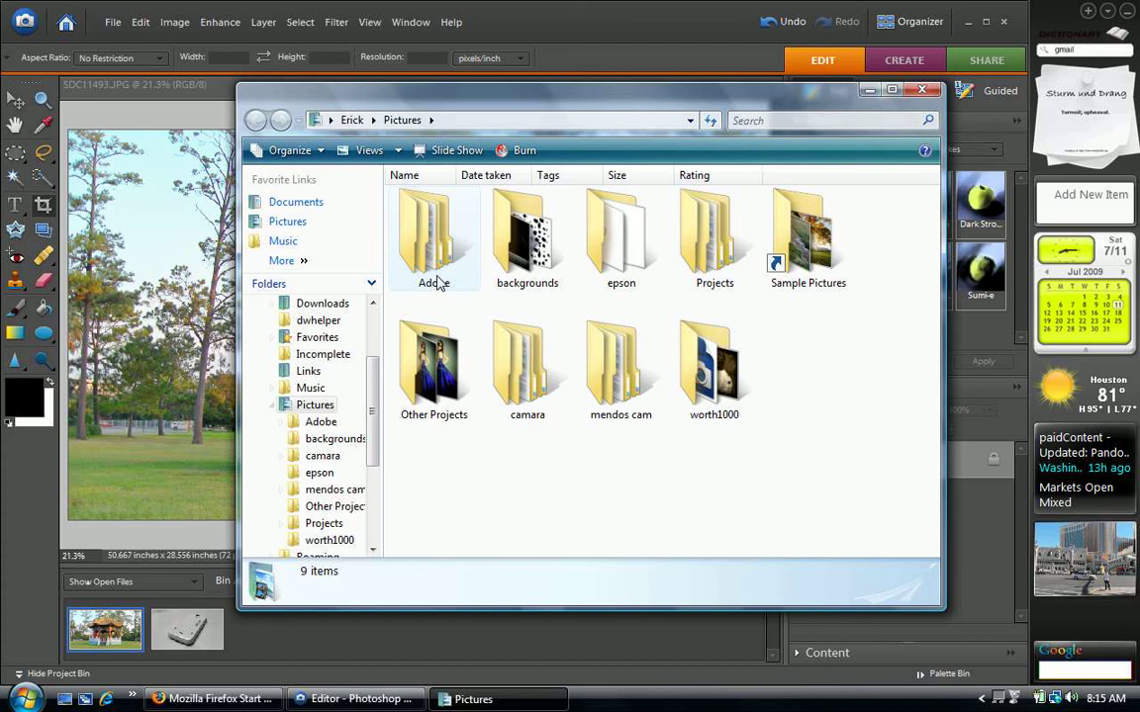
double_click(717, 243)
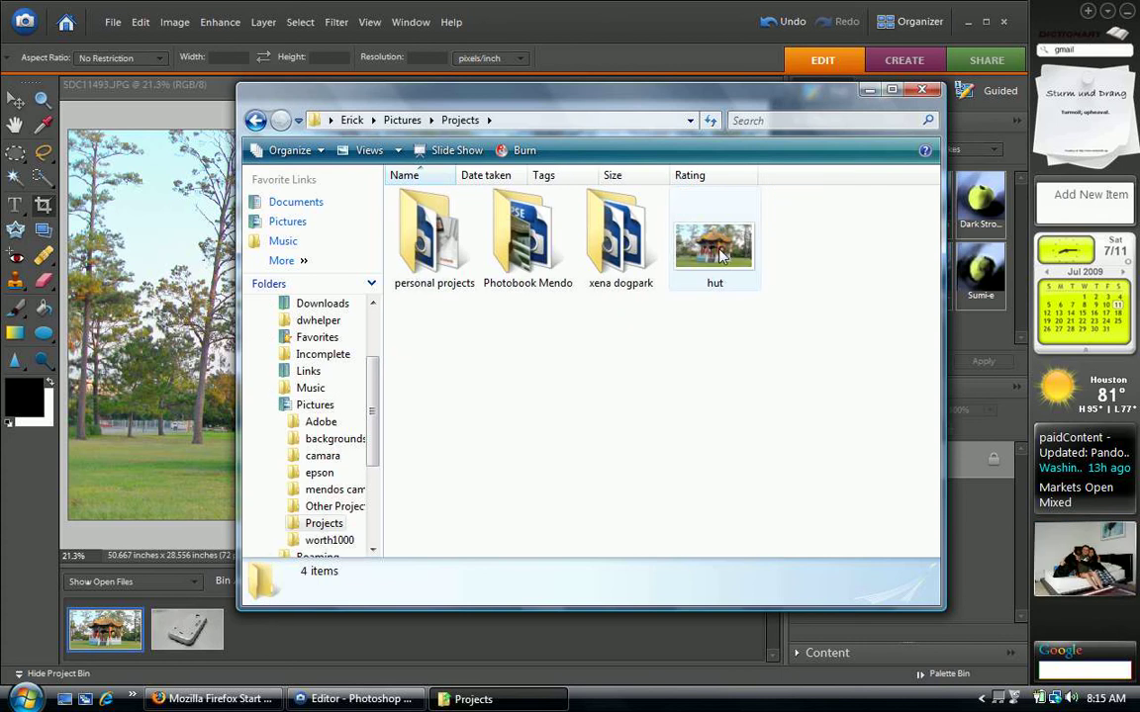
double_click(714, 253)
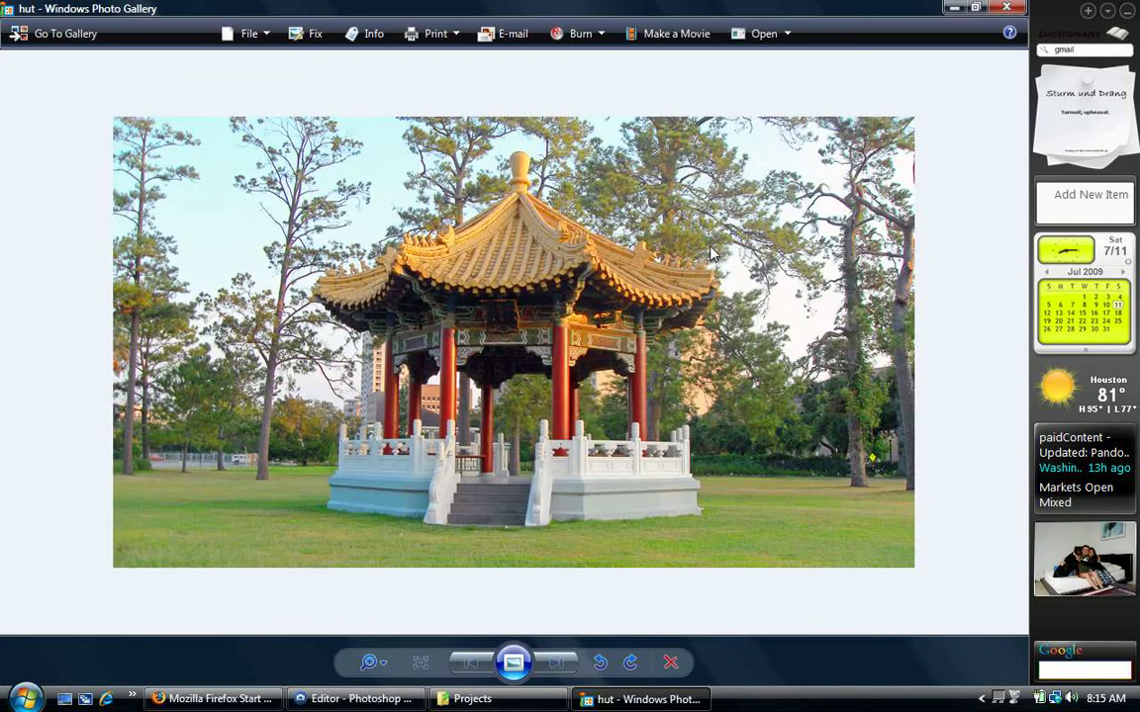
right_click(523, 375)
click(604, 608)
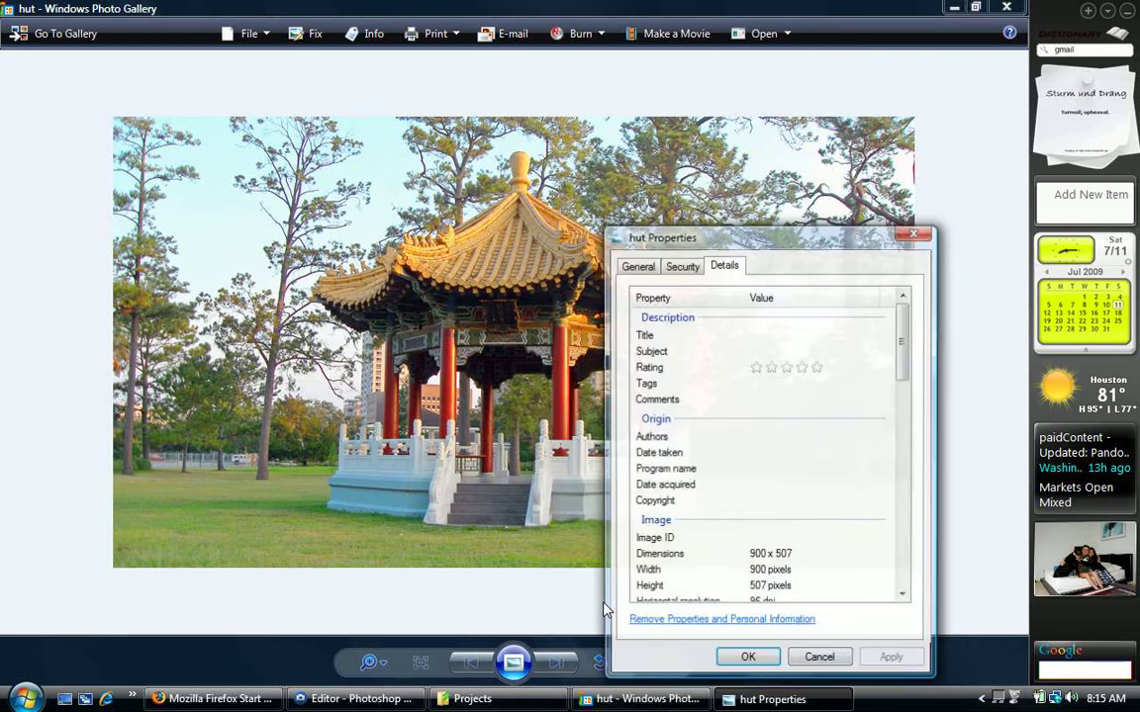
click(908, 585)
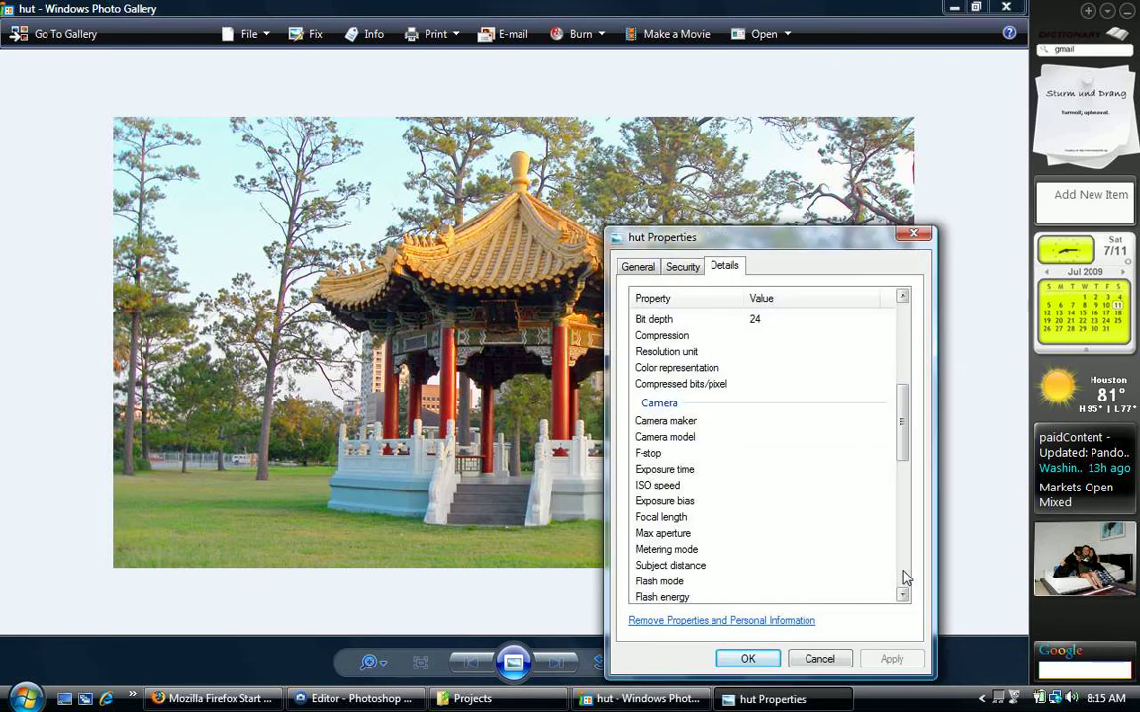
click(906, 578)
click(906, 579)
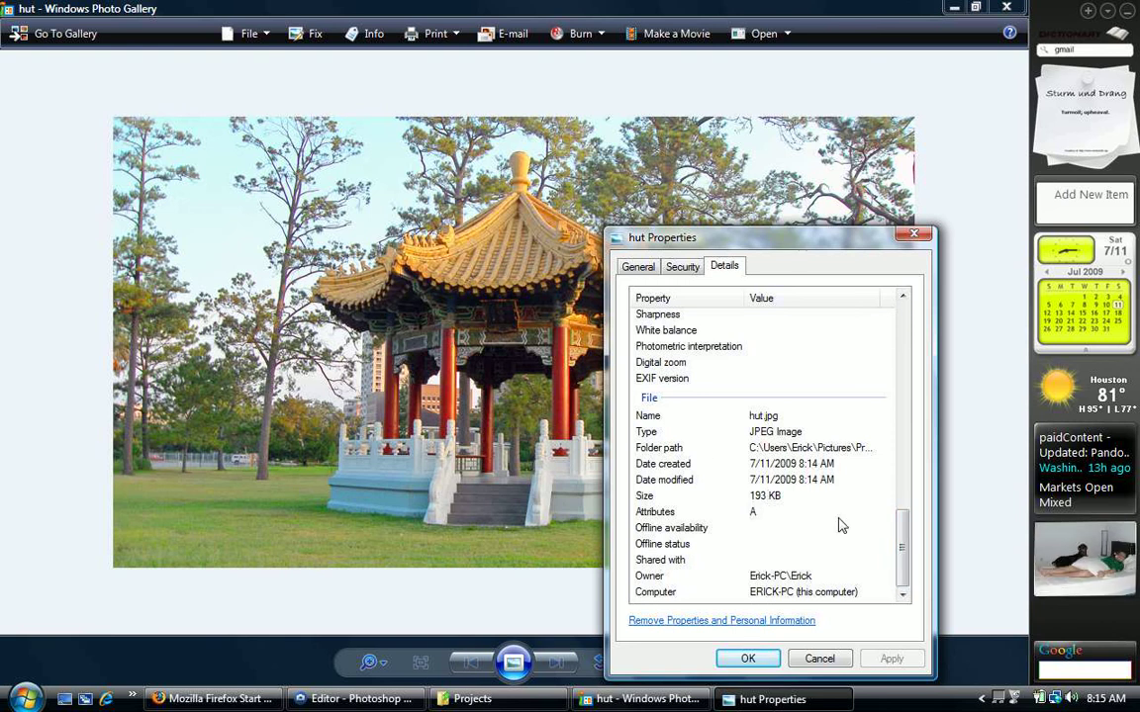
click(901, 344)
click(902, 344)
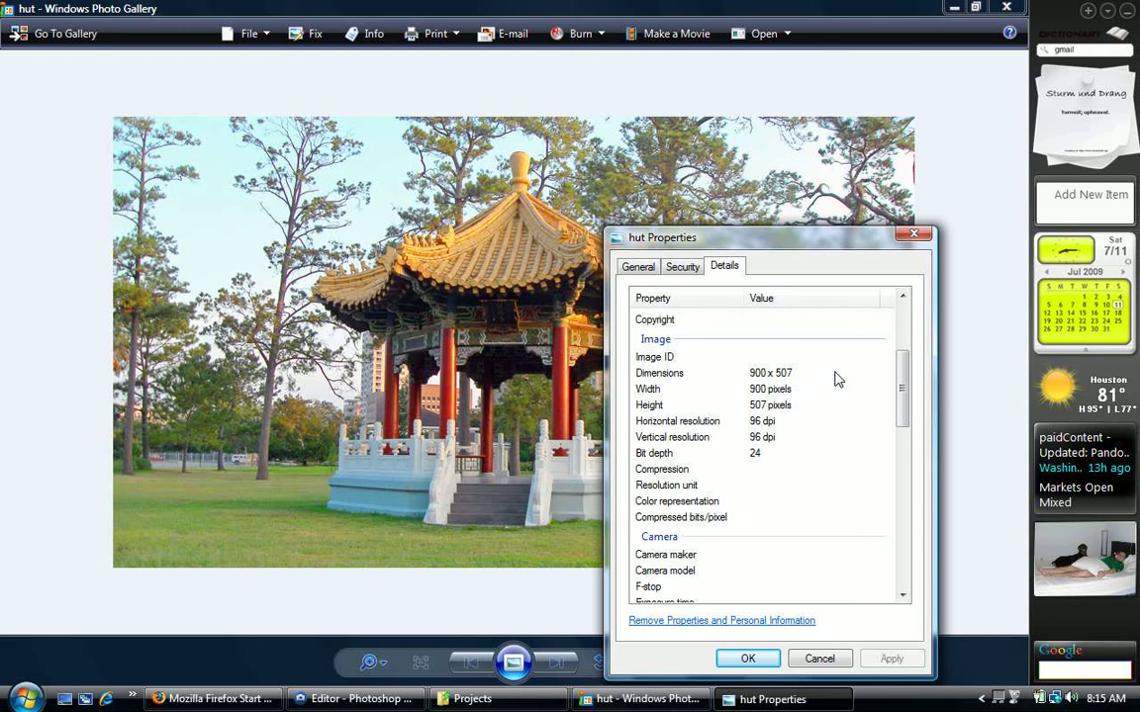
click(913, 235)
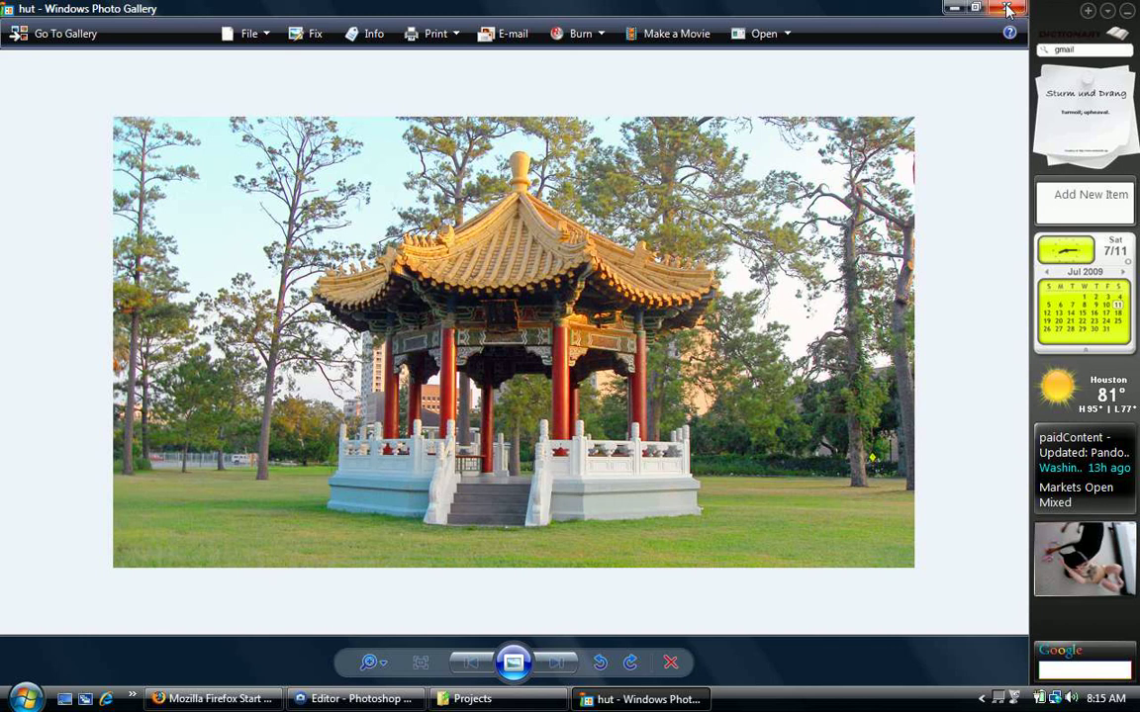
click(376, 671)
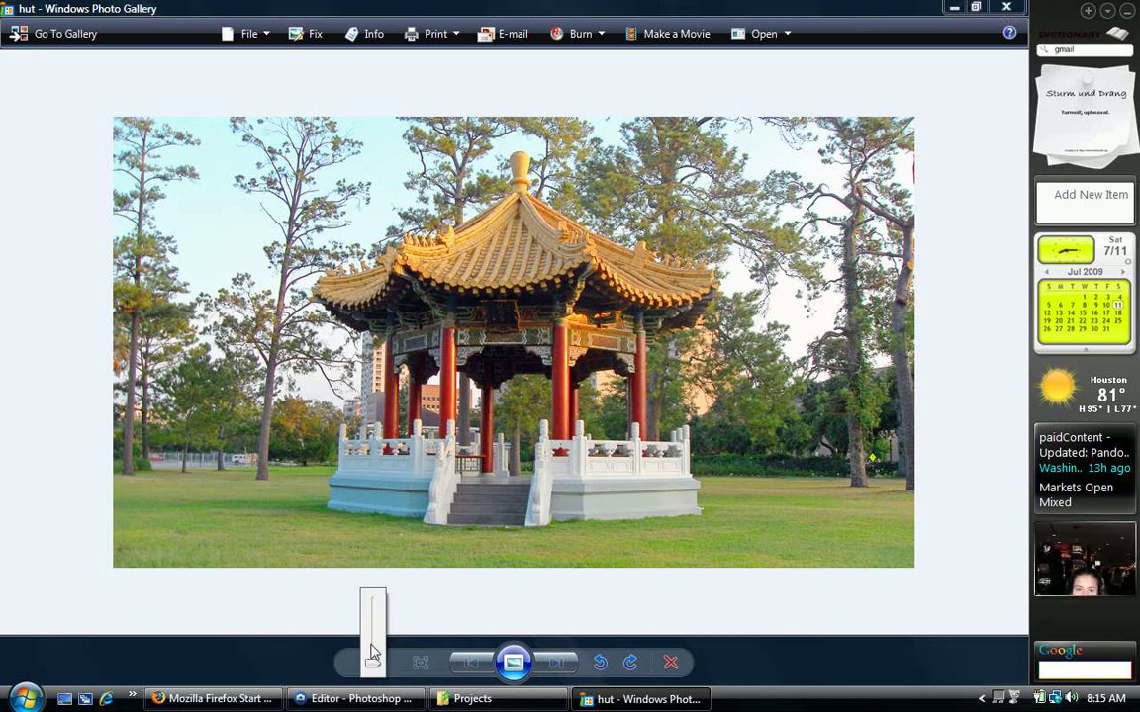
click(375, 661)
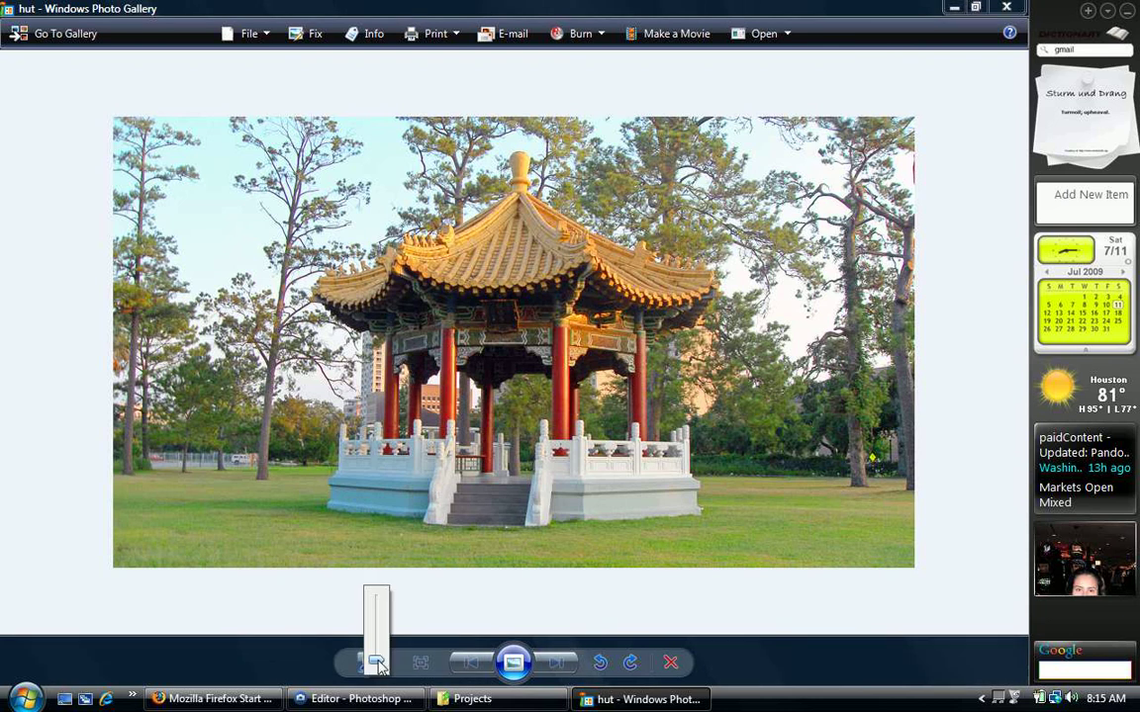
mouse_move(376, 663)
mouse_down()
mouse_move(376, 626)
mouse_move(376, 661)
mouse_up()
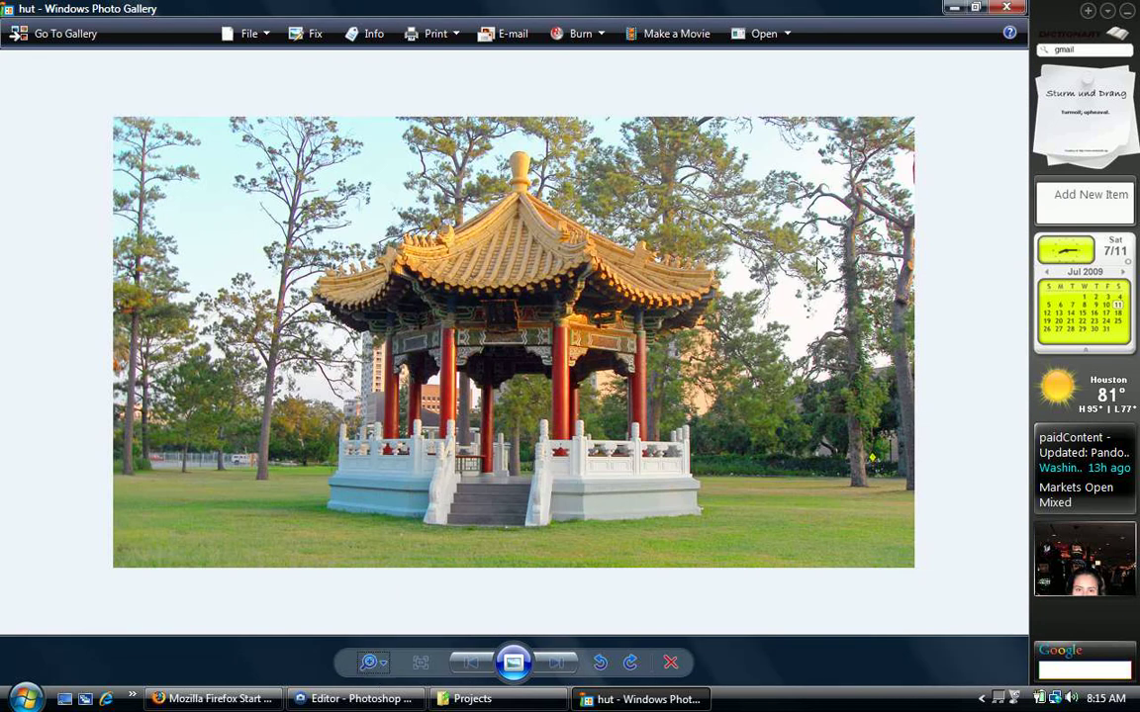
Close Photo Gallery and the Projects folder window, returning to the Firefox start page.
click(1004, 11)
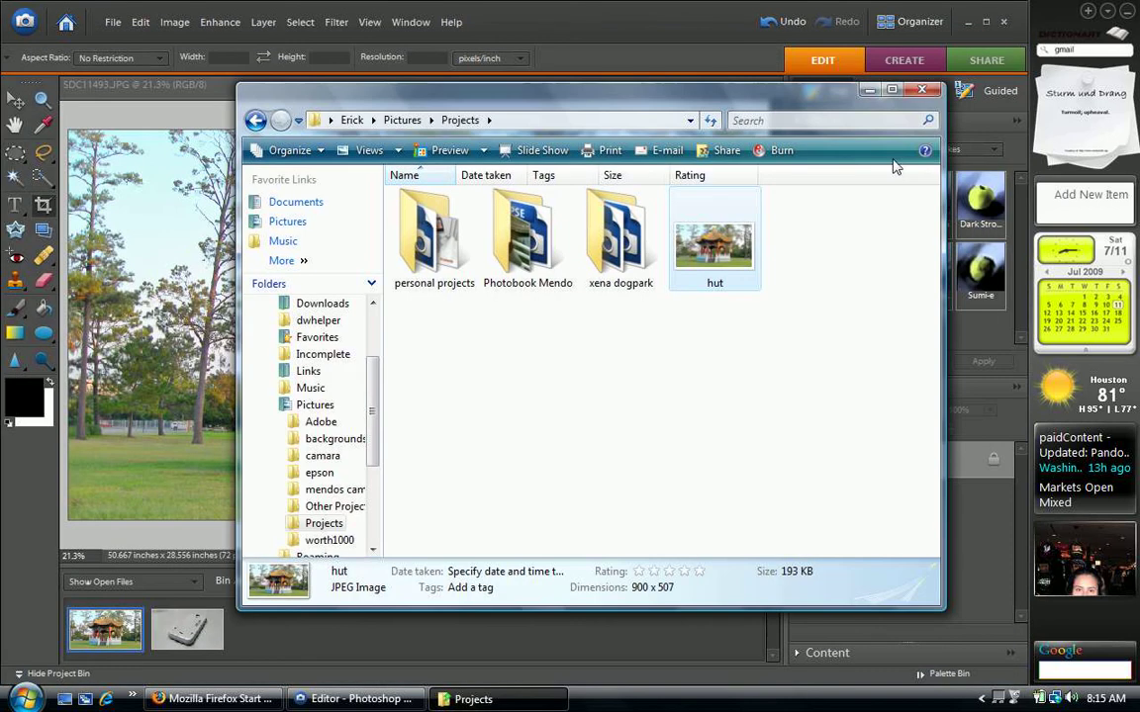
click(923, 91)
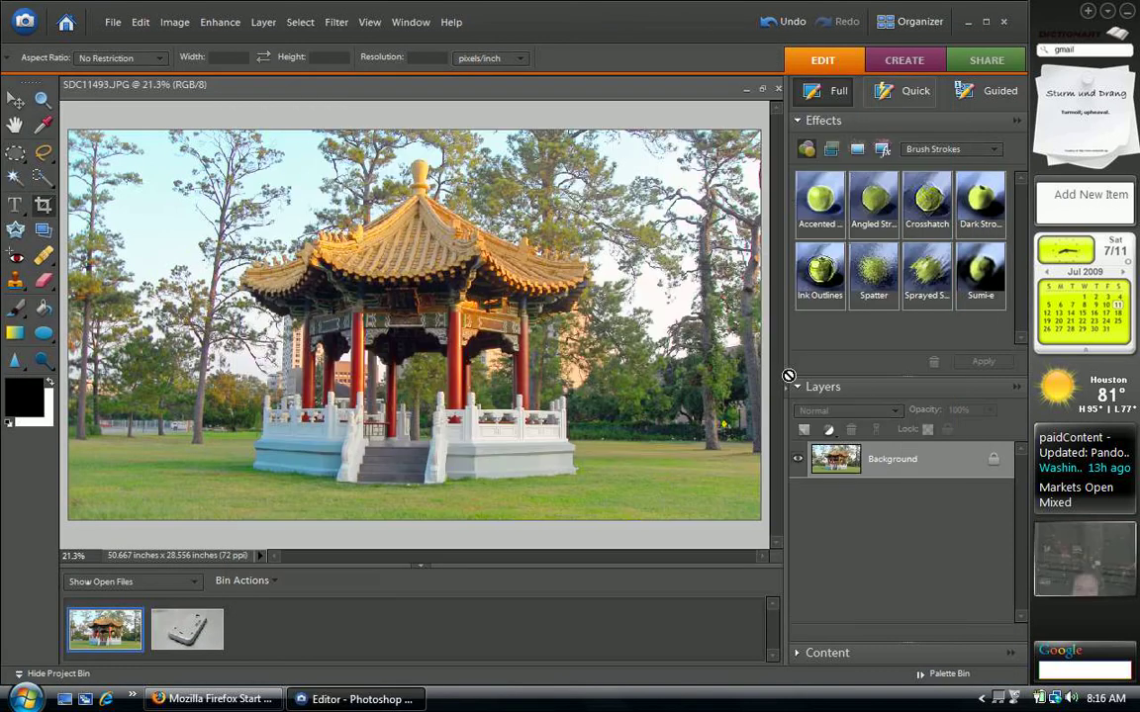
click(256, 702)
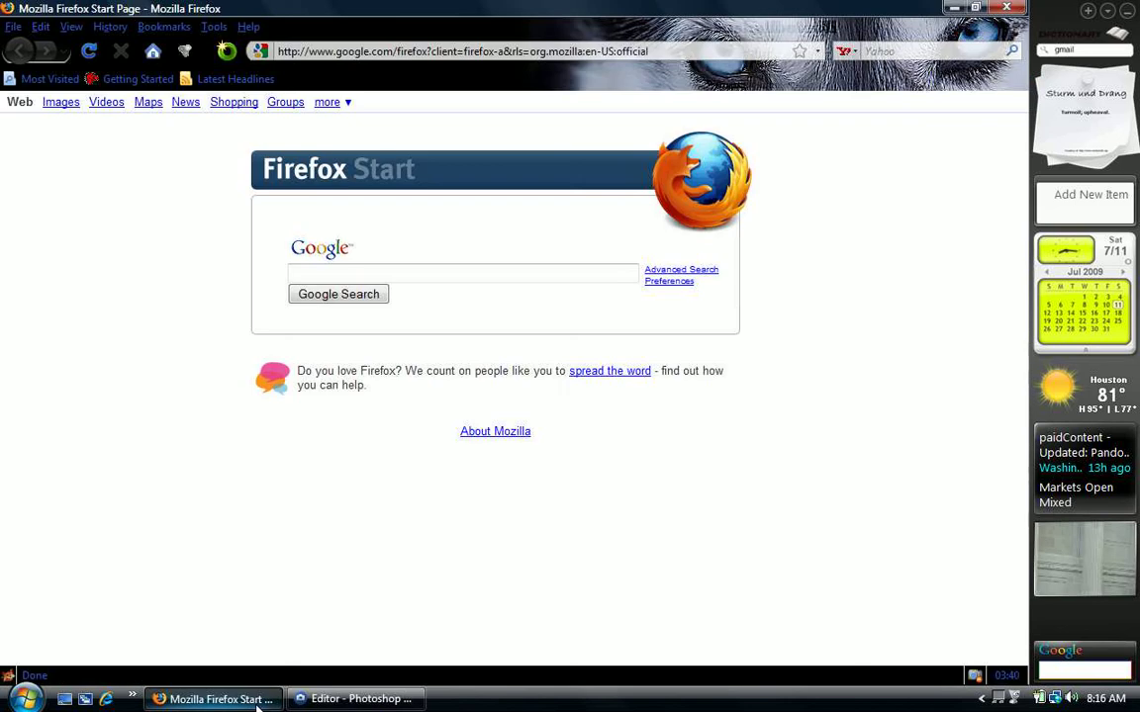